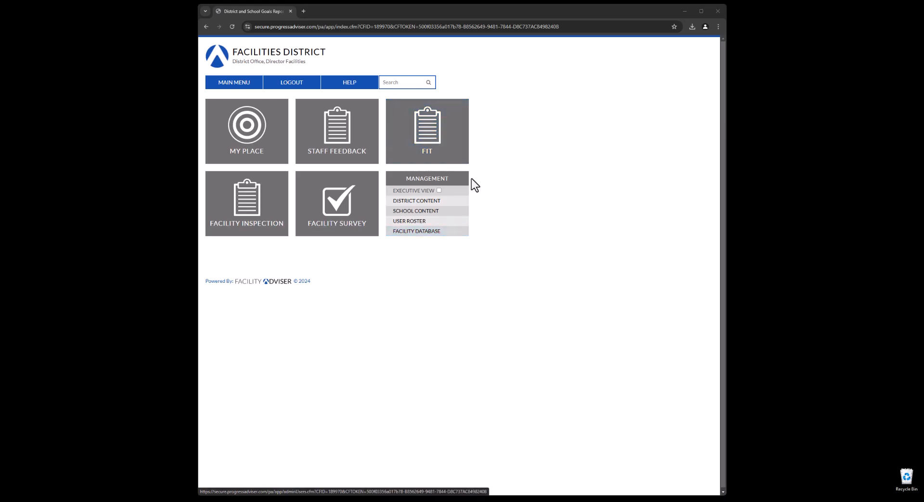
Step: Open the facility database view filtered to Ridge Elementary School with the FIT Inspection Status inspection type
click(448, 231)
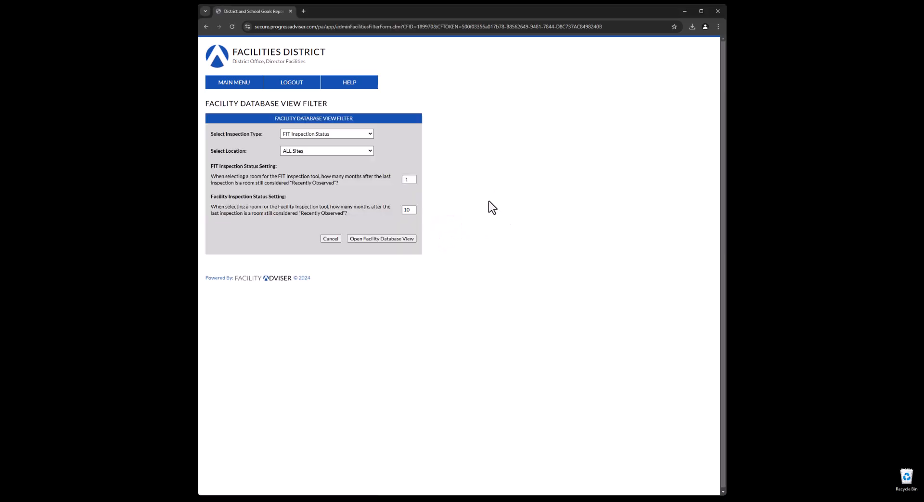
click(309, 152)
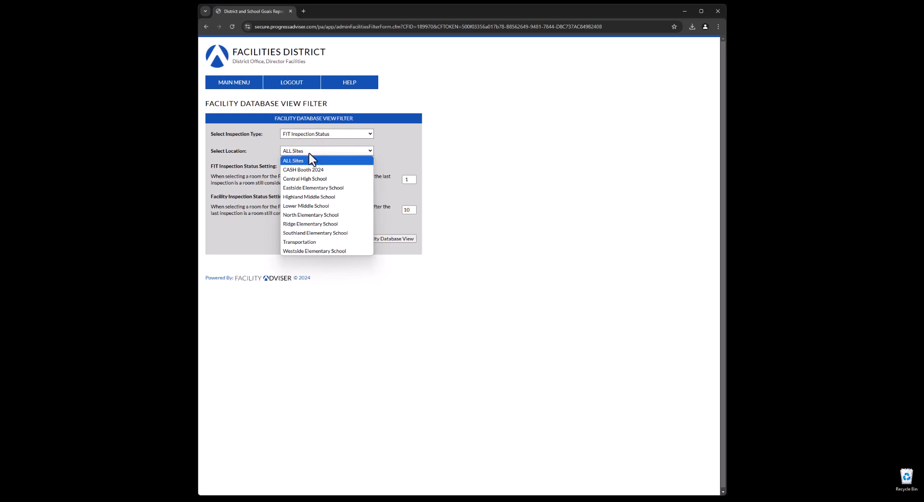
click(339, 223)
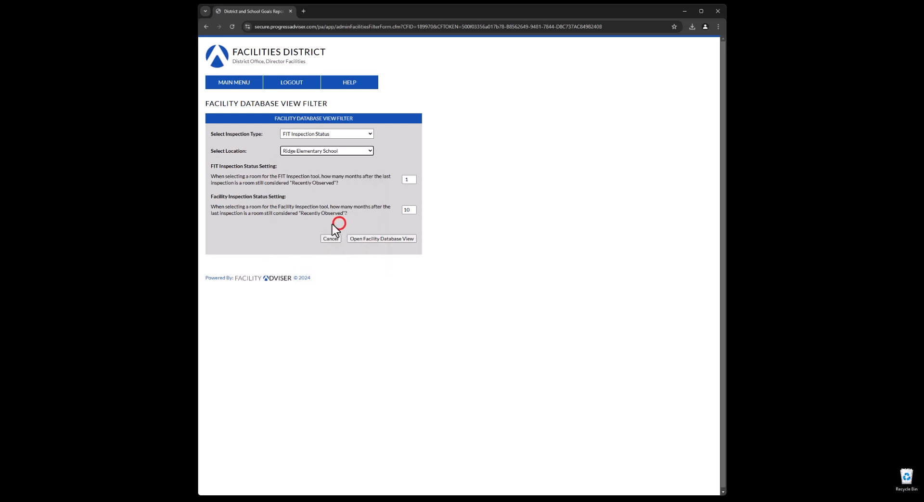
click(369, 239)
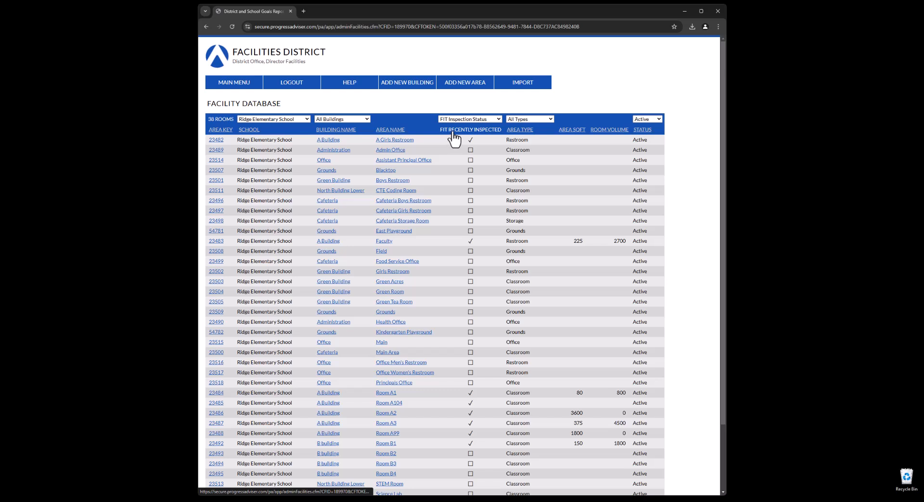
Step: Sort the Ridge Elementary School rooms so the recently FIT-inspected ones come first, and review the list
click(486, 130)
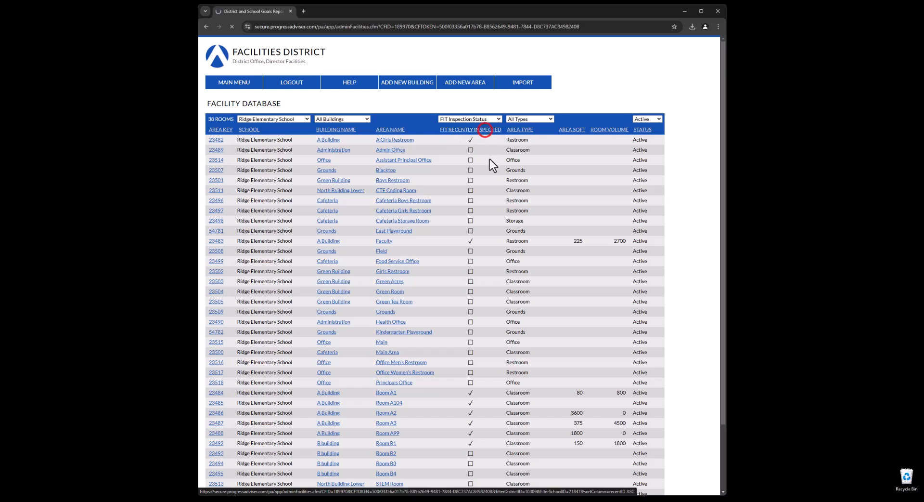
click(489, 128)
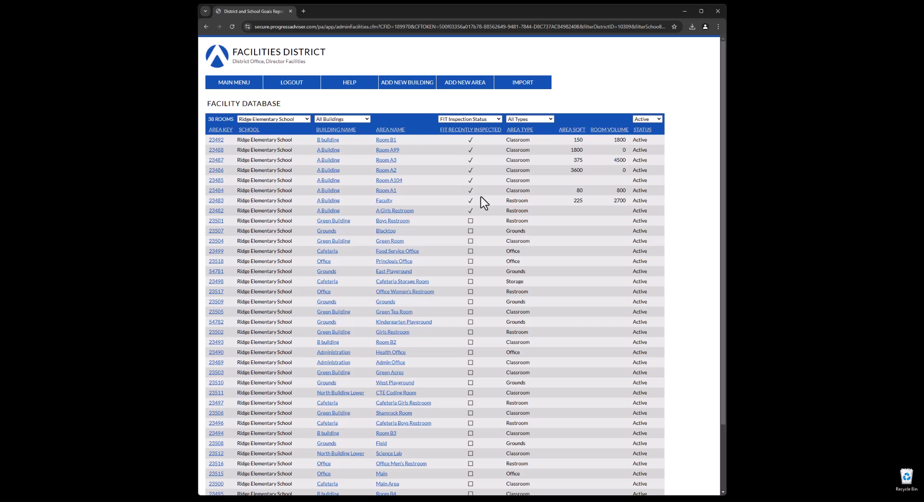
scroll(481, 196, down, 3)
scroll(481, 197, up, 3)
Step: List all FIT inspections for Ridge Elementary School from the last 365 days
click(238, 82)
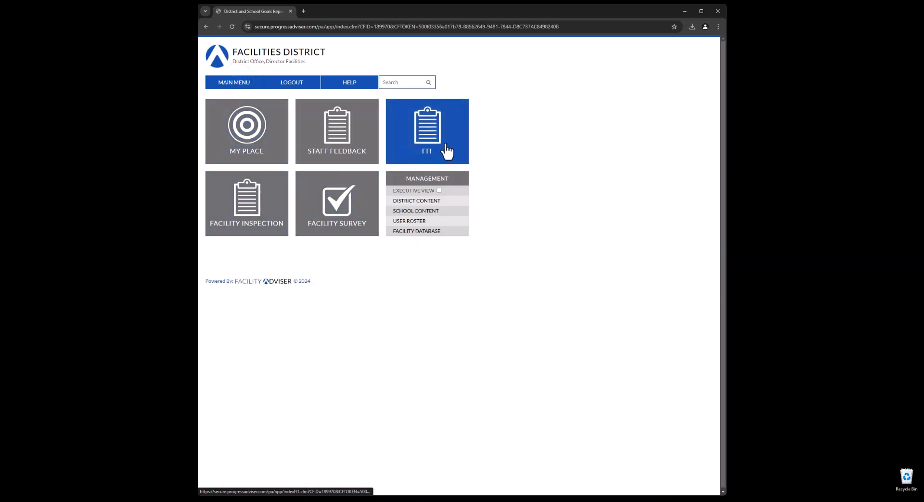
click(449, 151)
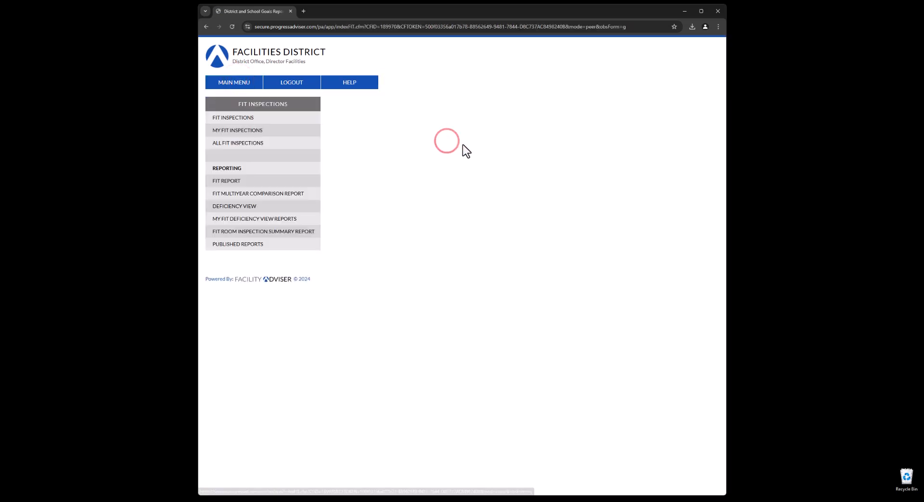
click(300, 144)
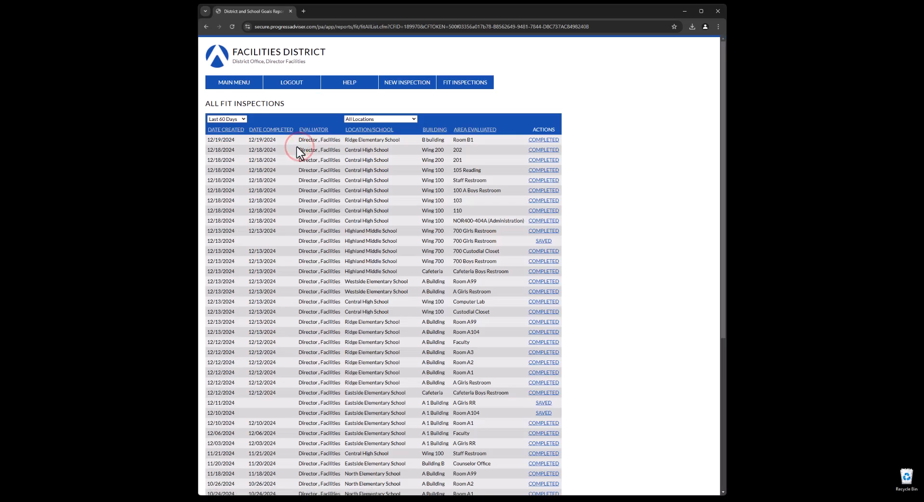
click(371, 119)
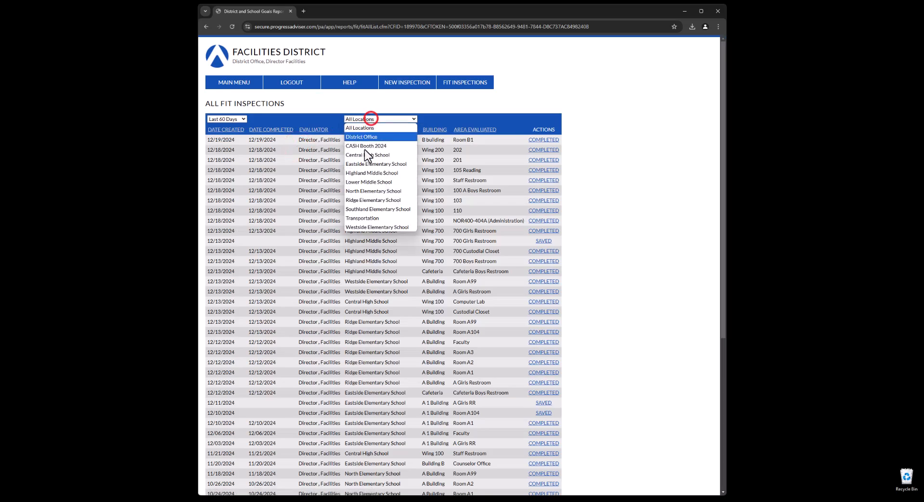
click(374, 199)
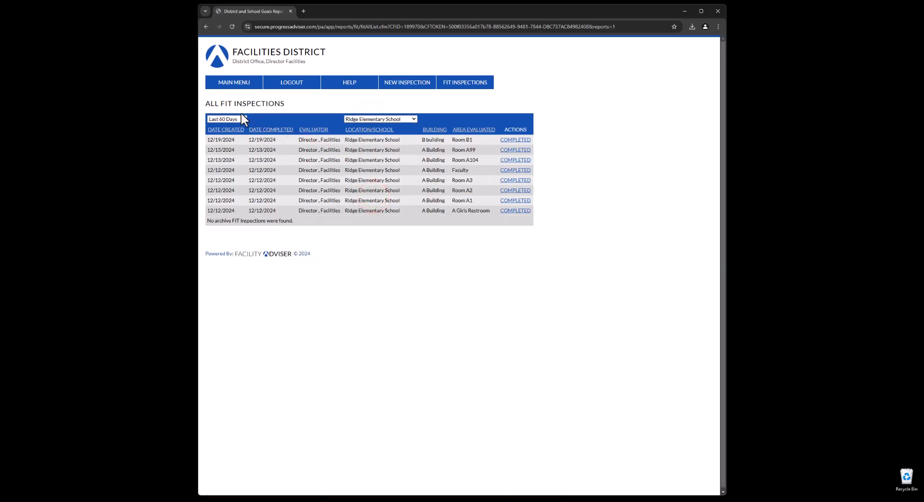
click(238, 121)
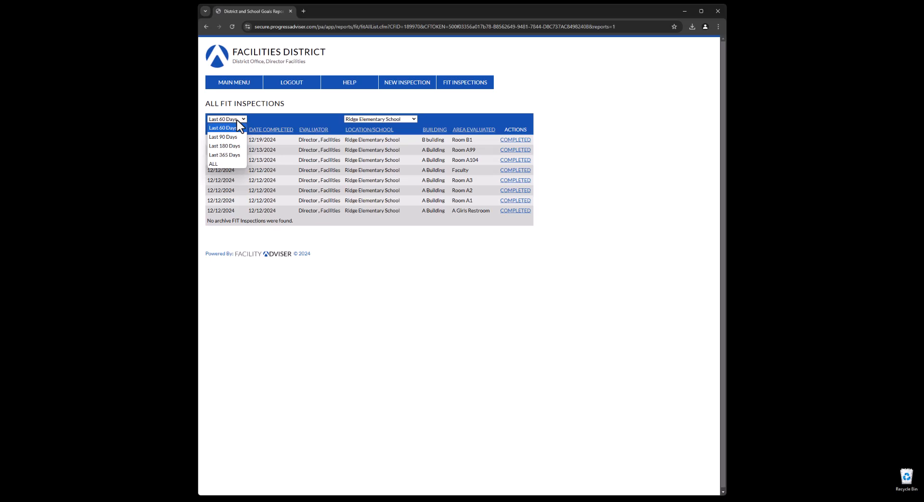
click(228, 155)
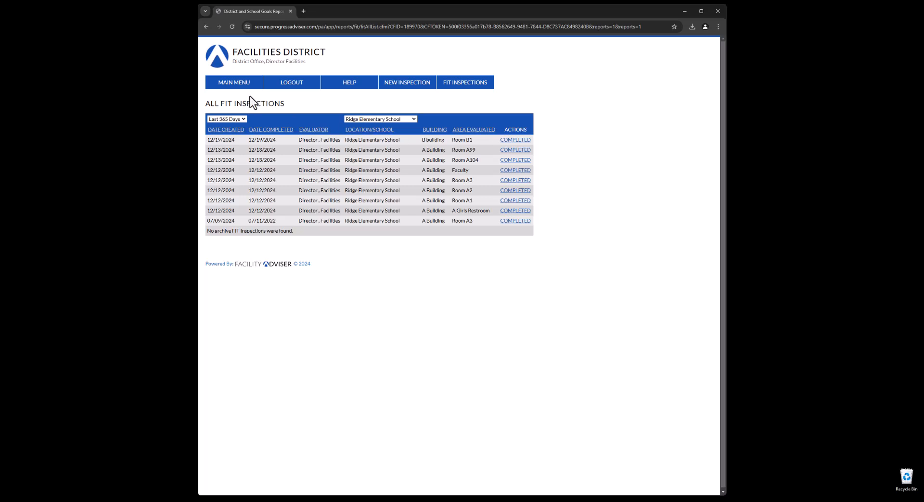
Step: Start a new FIT report with Ridge Elementary School as the location
click(223, 80)
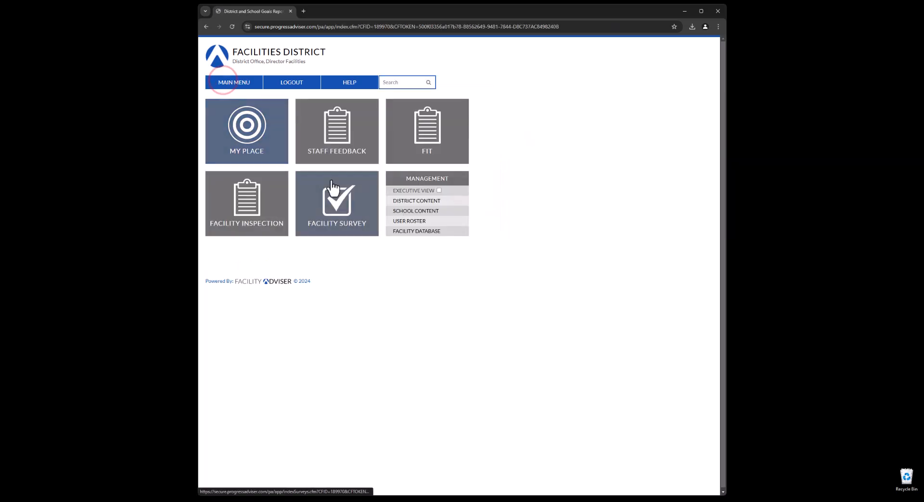
click(460, 136)
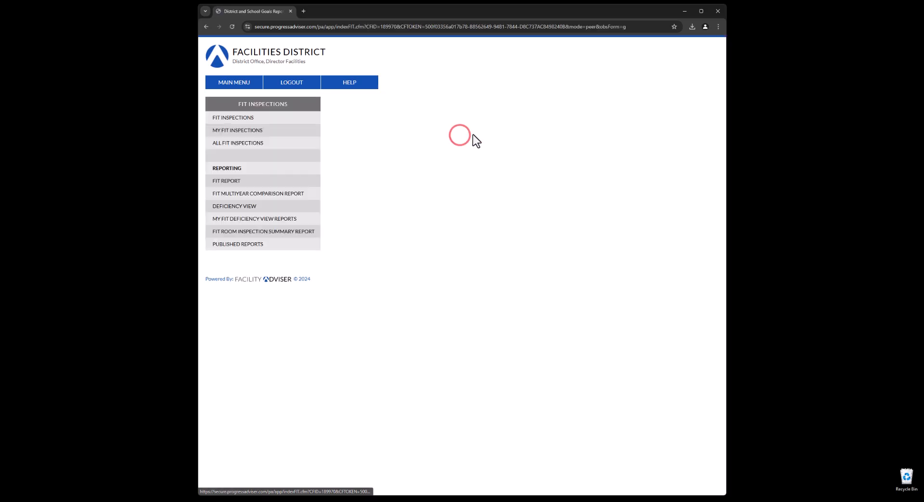
click(295, 186)
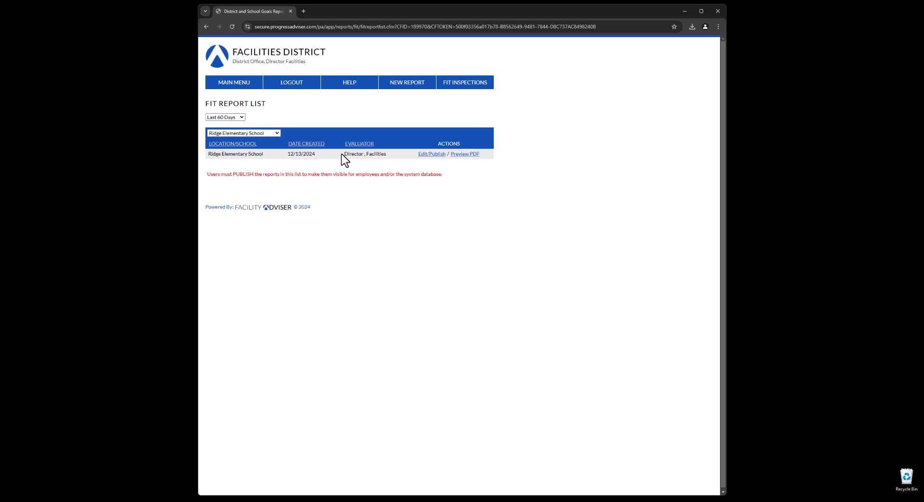
click(408, 89)
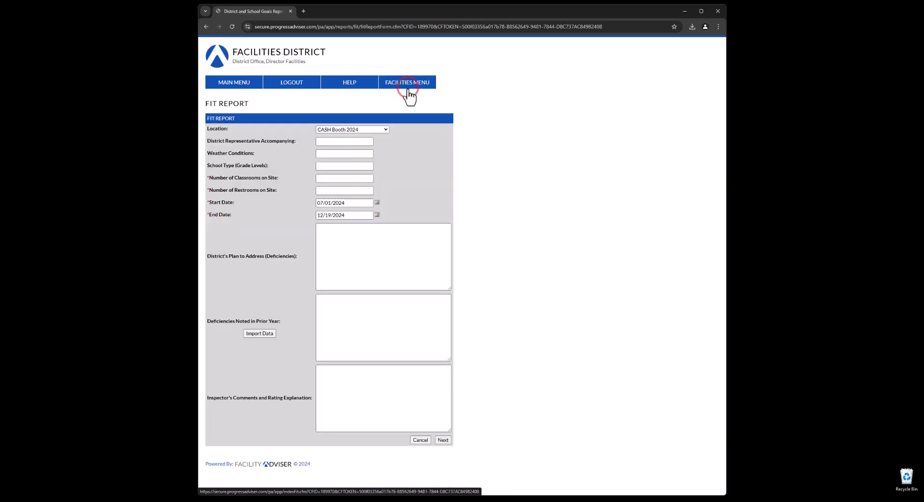
click(384, 131)
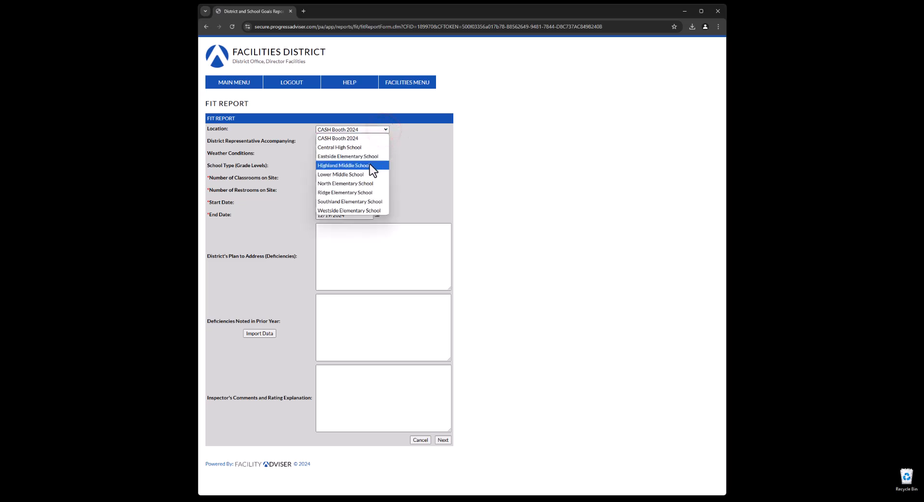
click(377, 193)
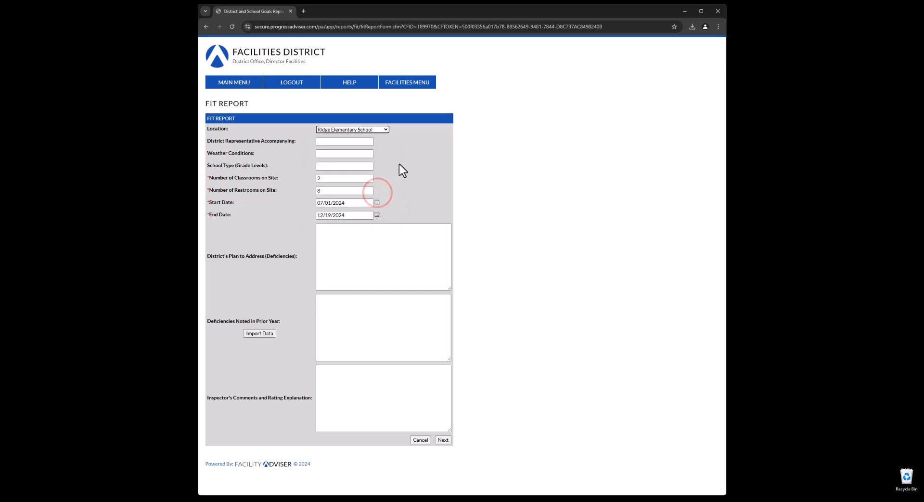
Step: Enter the accompanying district representative's name, weather conditions "Clear skies" and school type "K-5" in the FIT report
click(330, 141)
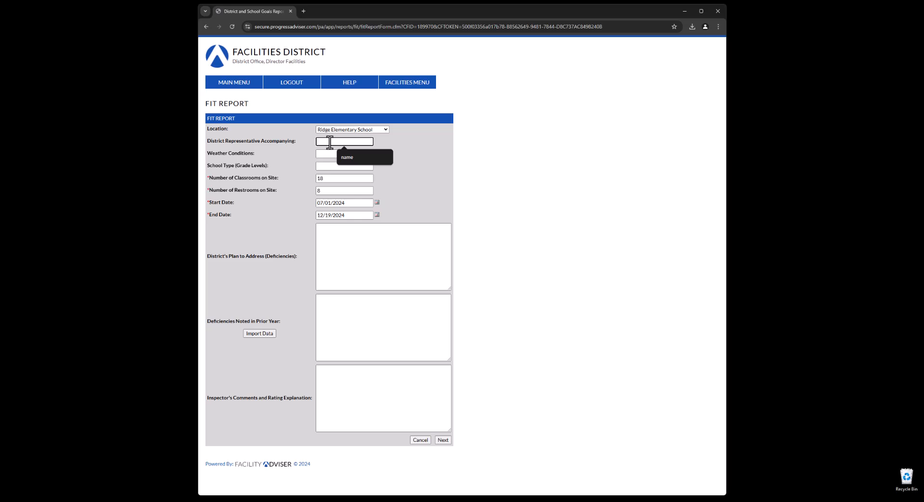
text(Bob)
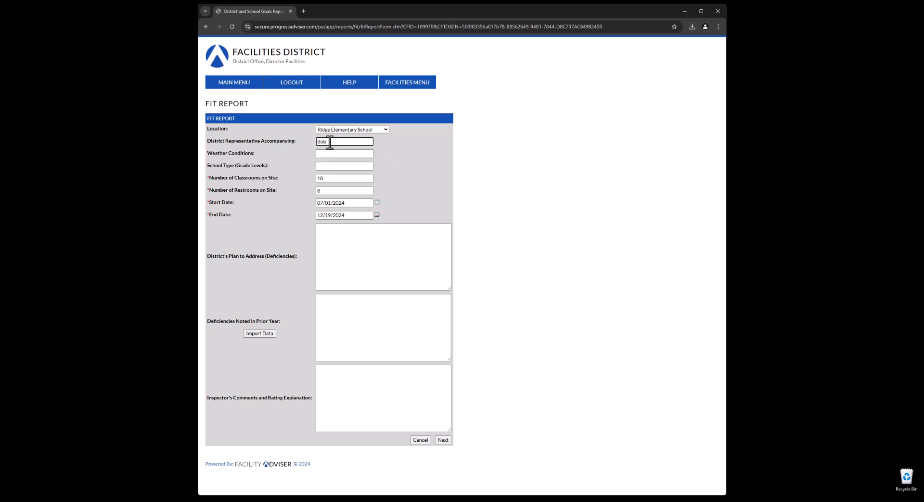
click(334, 153)
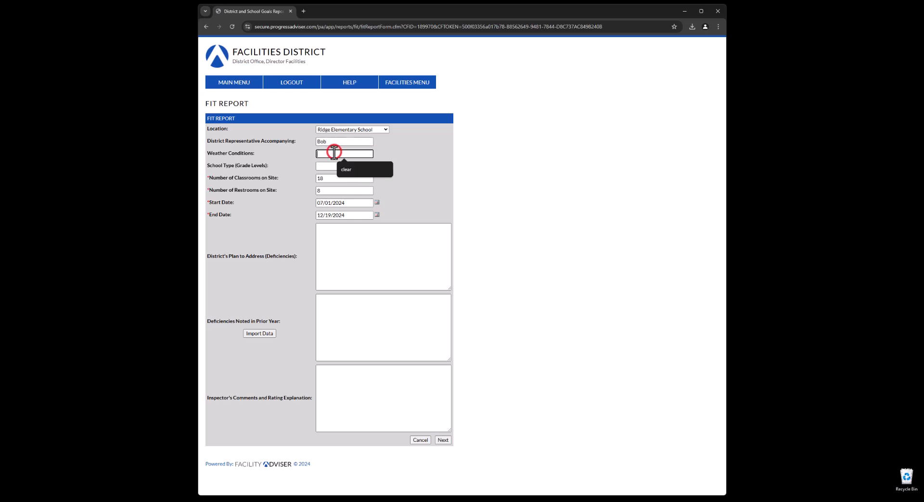
text(Clear skies)
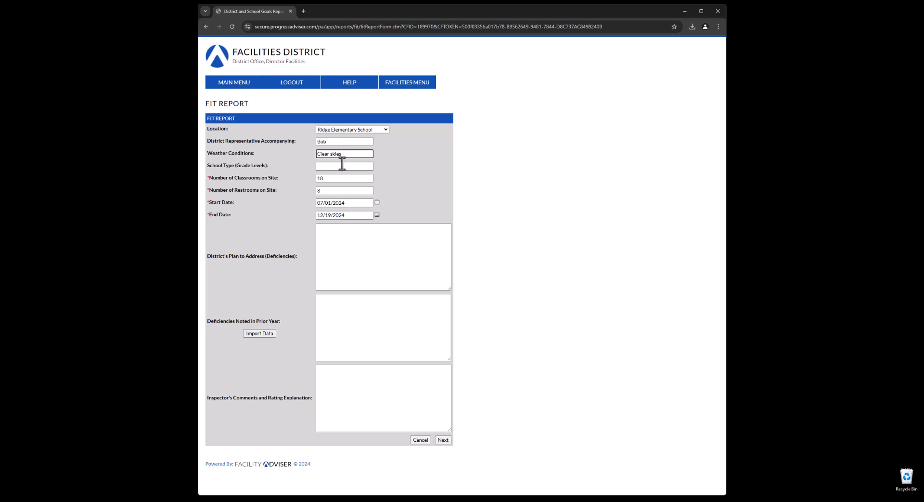
click(338, 166)
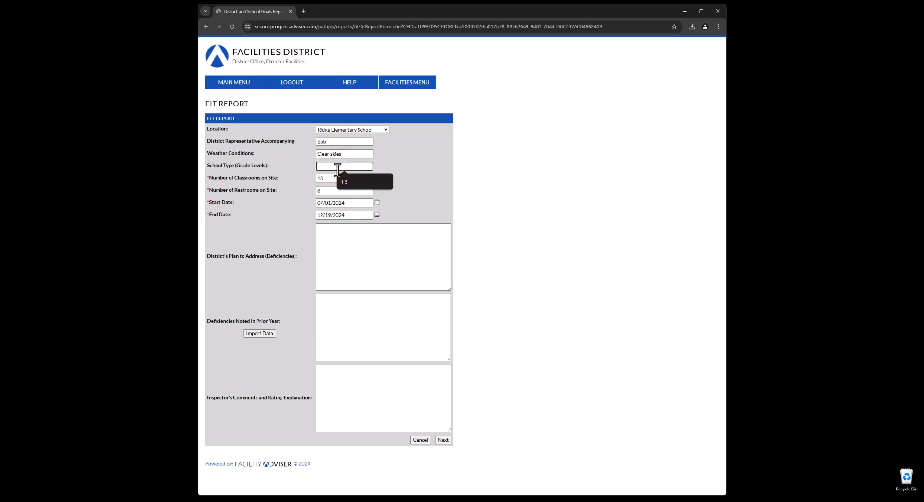
text(K-5)
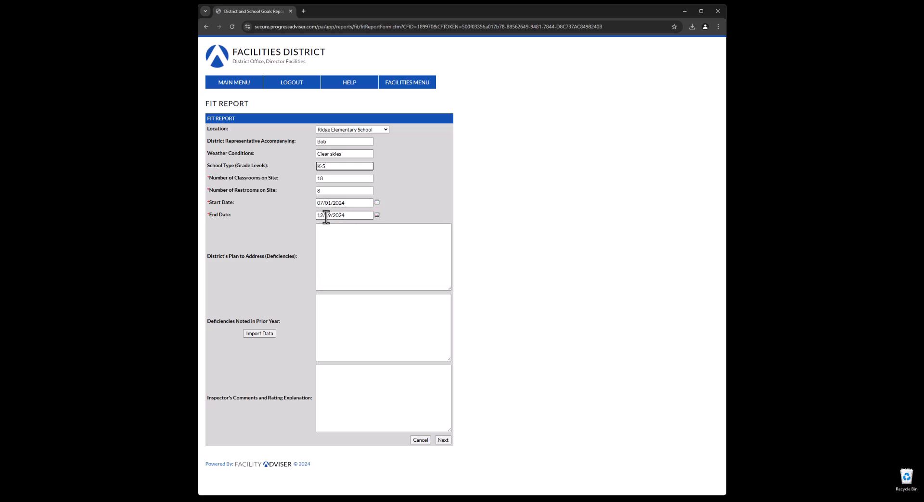
Step: Import the prior-year deficiencies into the FIT report from Data Range 1 only, with End Date 1 set to 12/31/2024
click(363, 250)
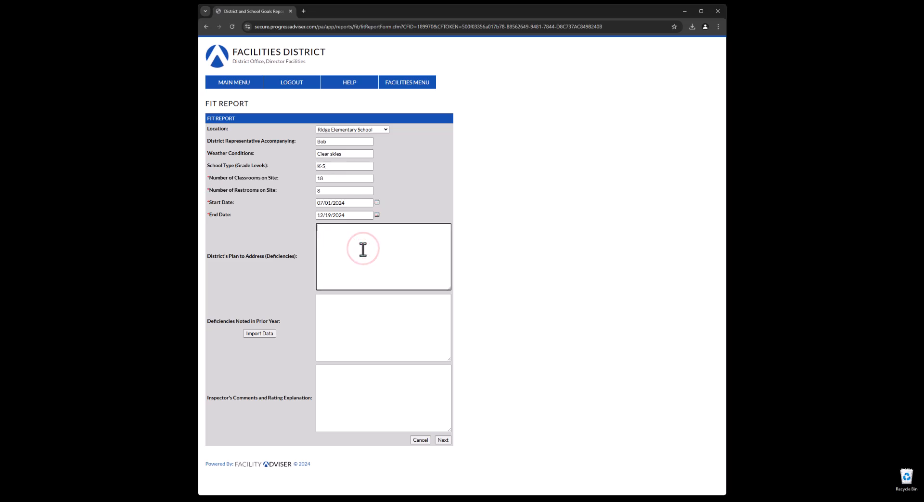
click(346, 314)
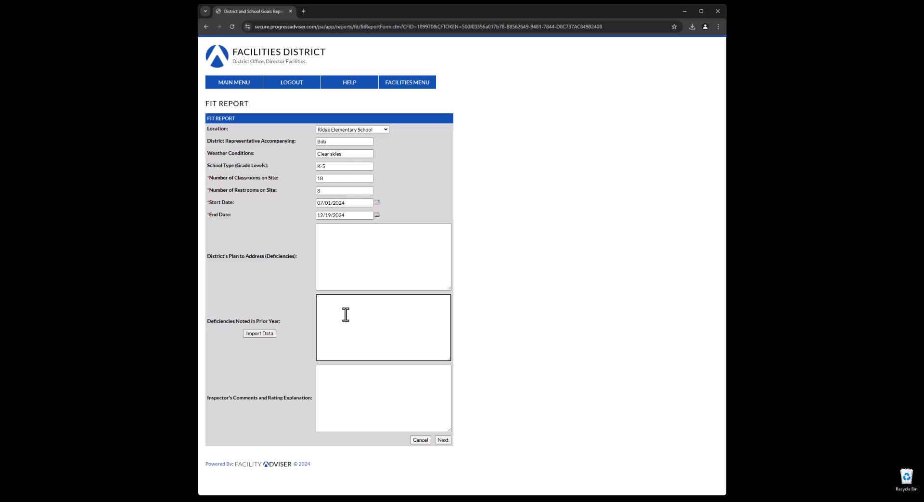
click(258, 334)
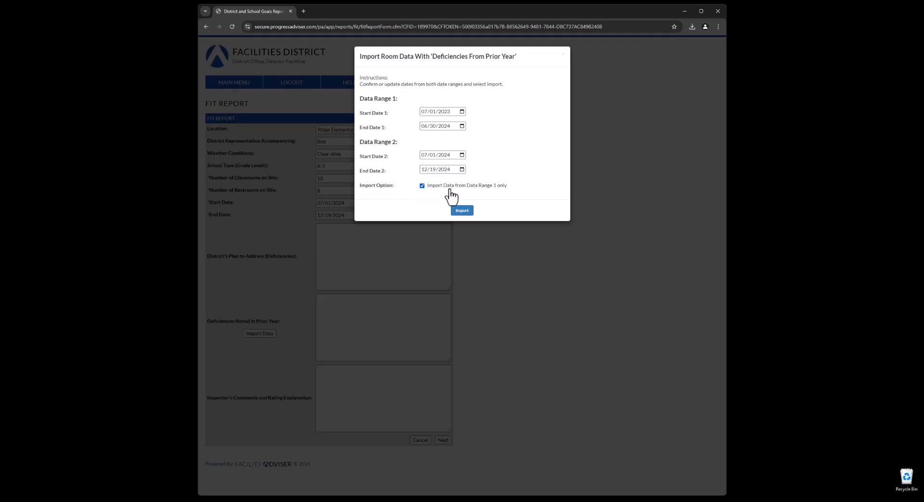
click(463, 126)
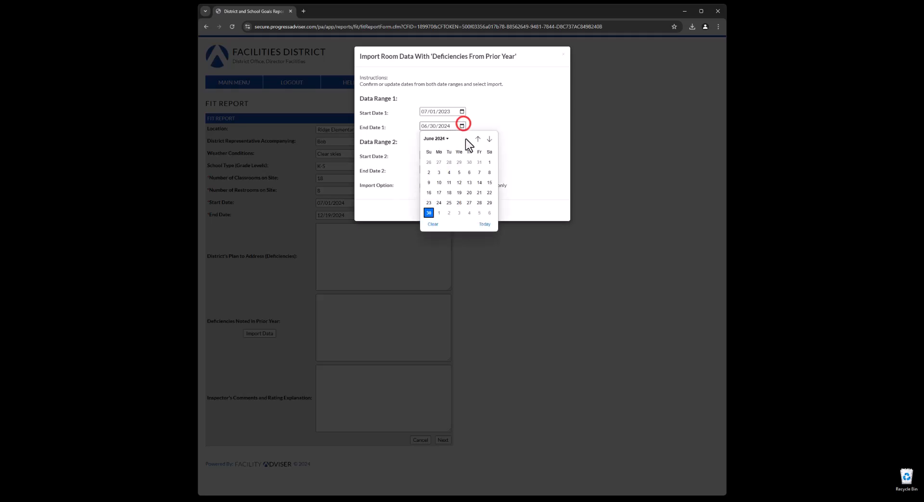
click(489, 139)
click(489, 139)
click(489, 139)
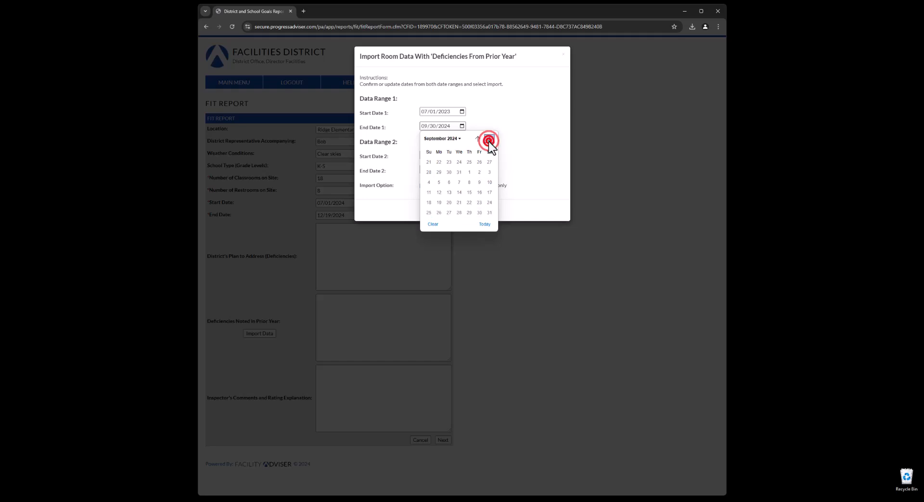
click(489, 139)
click(486, 139)
click(486, 139)
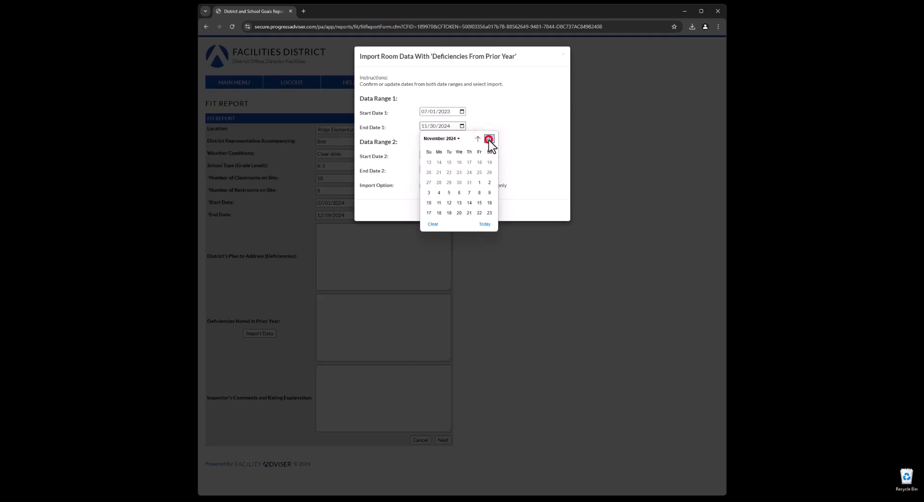
click(449, 203)
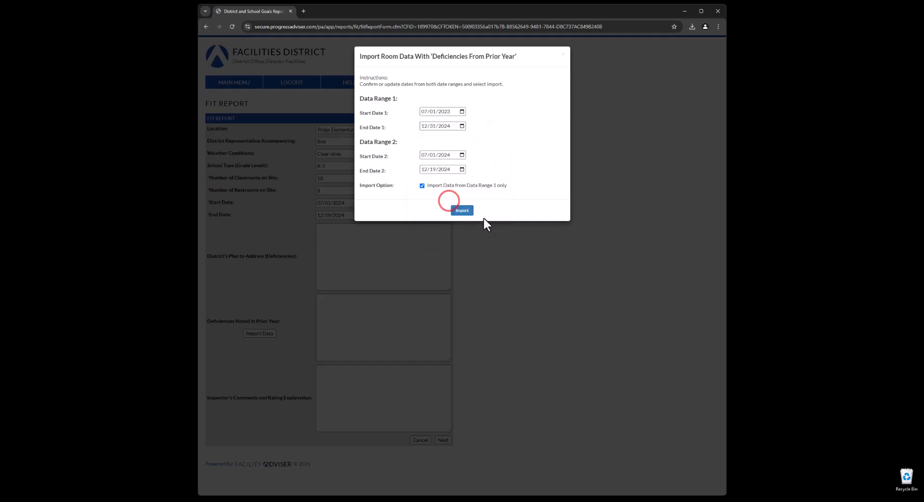
click(464, 211)
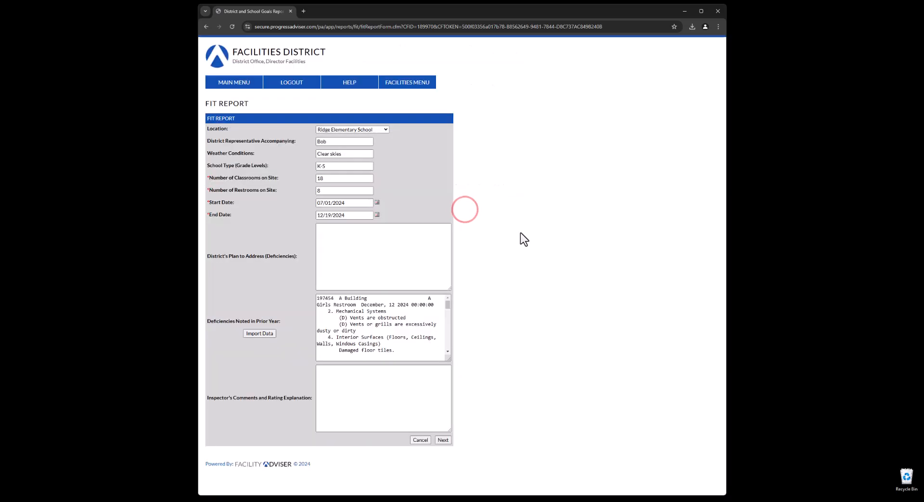
Step: Review the imported entries in the Deficiencies Noted in Prior Year field of the FIT report
click(406, 299)
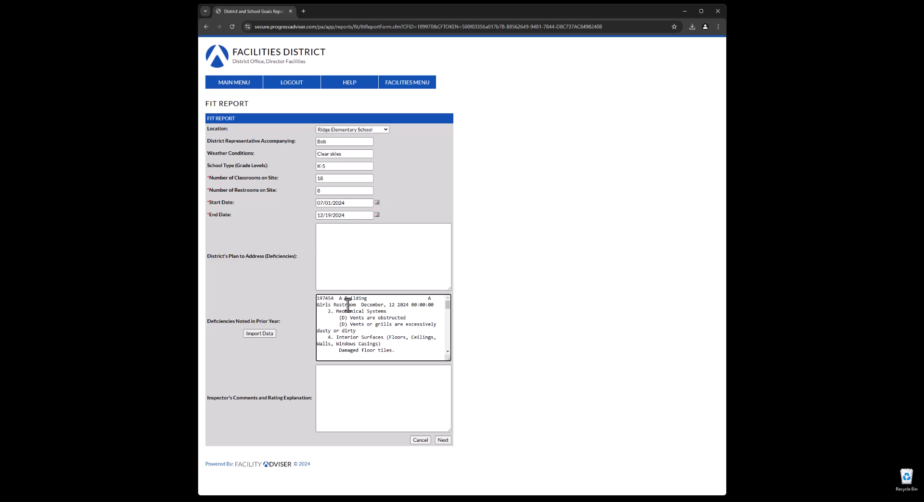
drag(357, 330, 307, 331)
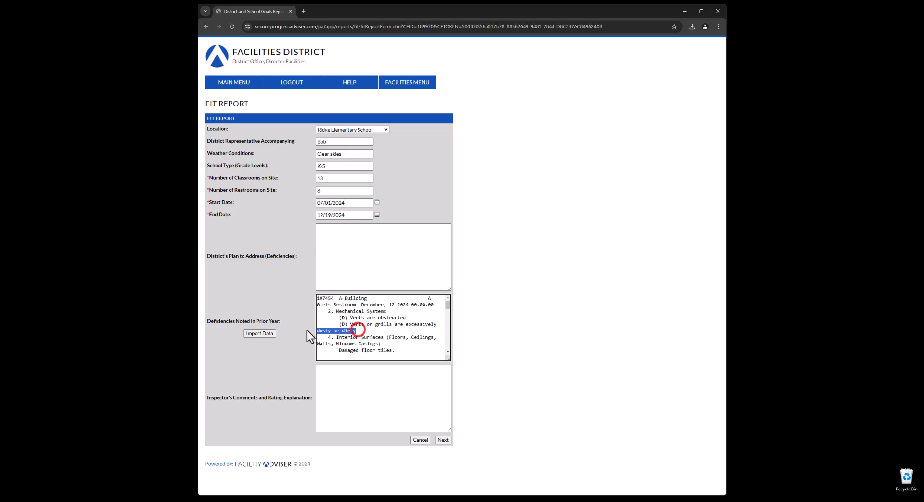
click(367, 330)
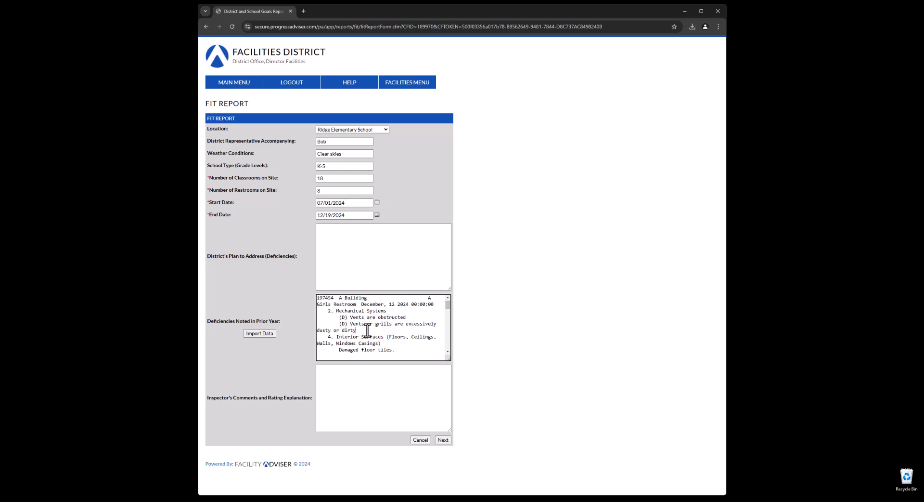
scroll(368, 331, down, 10)
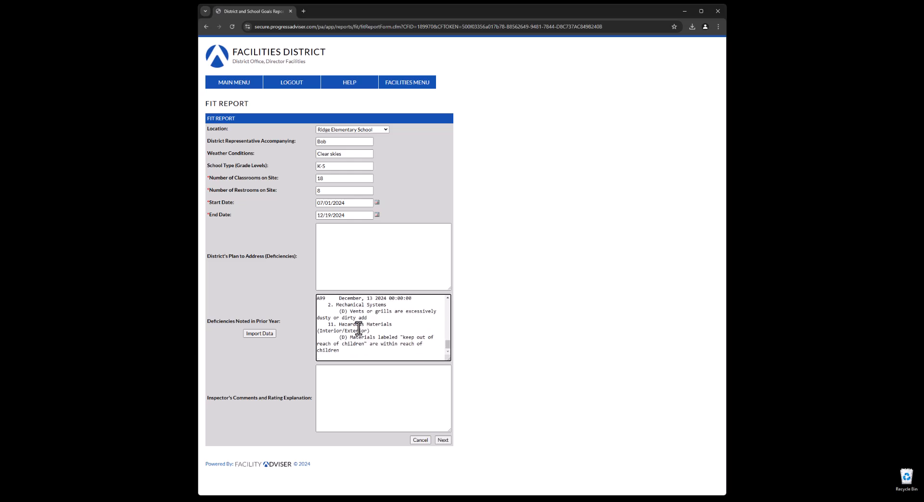
click(343, 384)
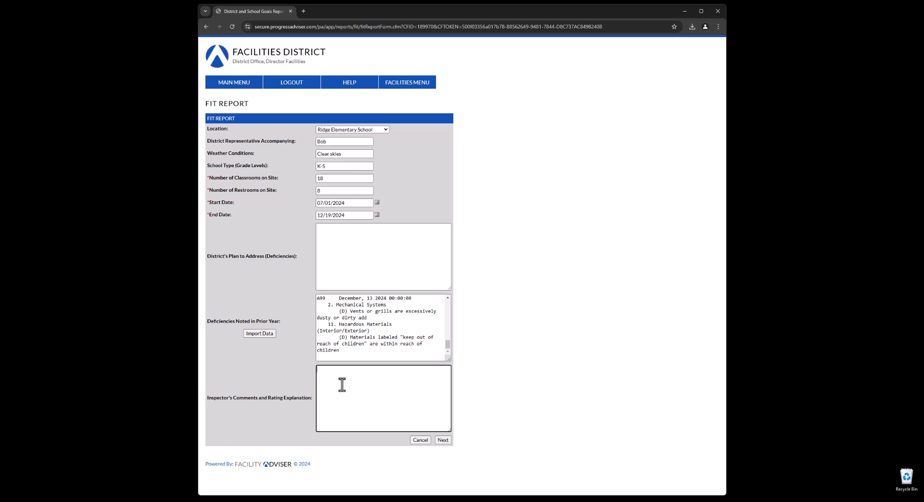
scroll(376, 339, up, 10)
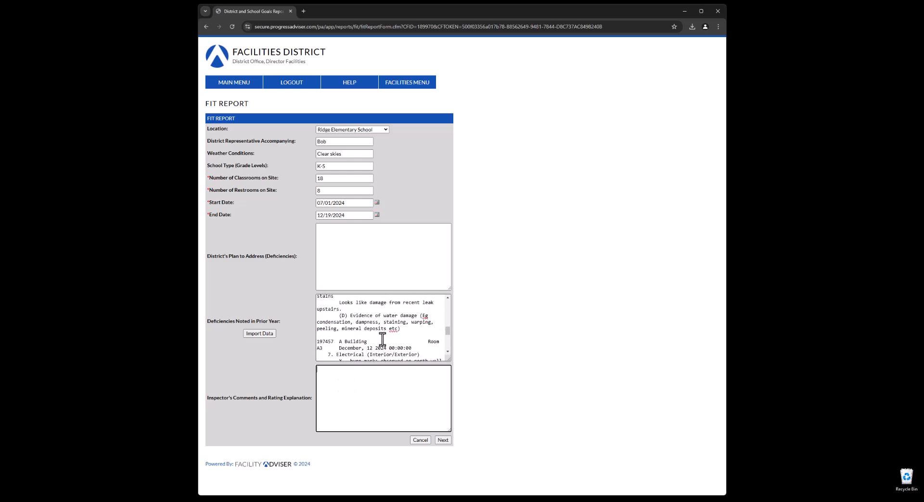
scroll(383, 339, down, 5)
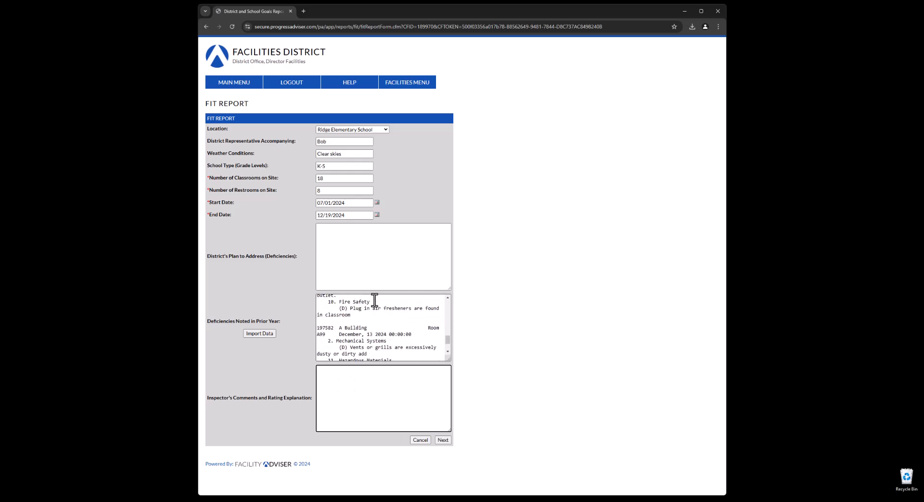
click(363, 383)
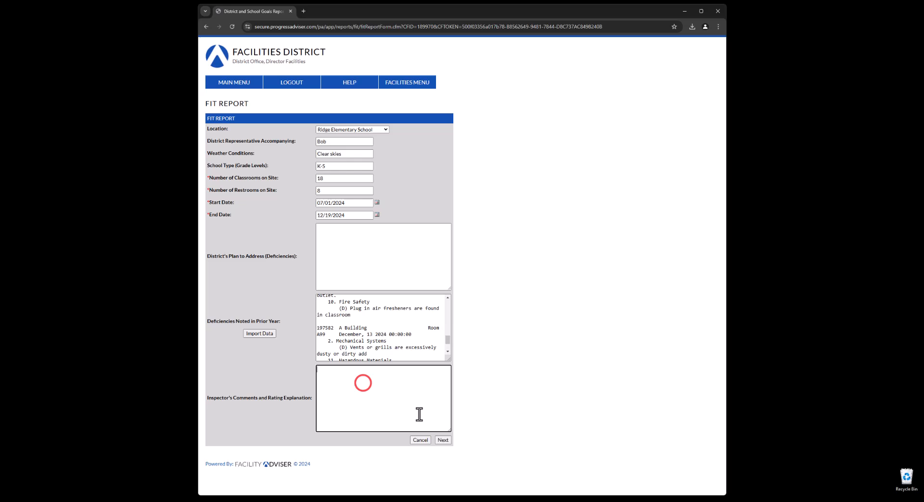
Step: Continue to the second page of the FIT report and enter "inspector" as the inspector title
click(443, 440)
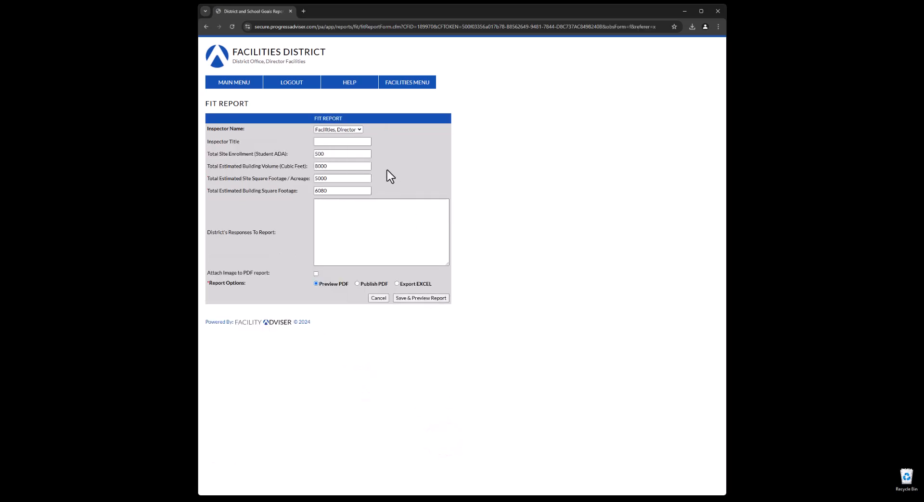
click(356, 129)
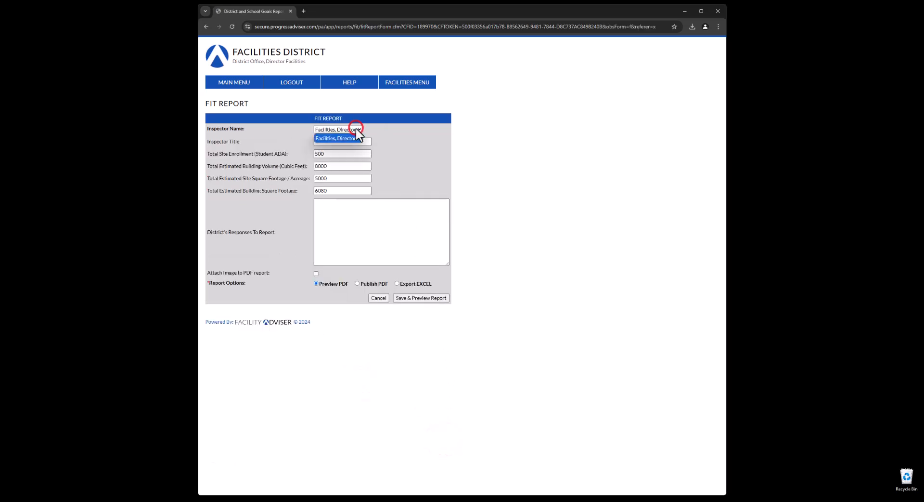
click(374, 128)
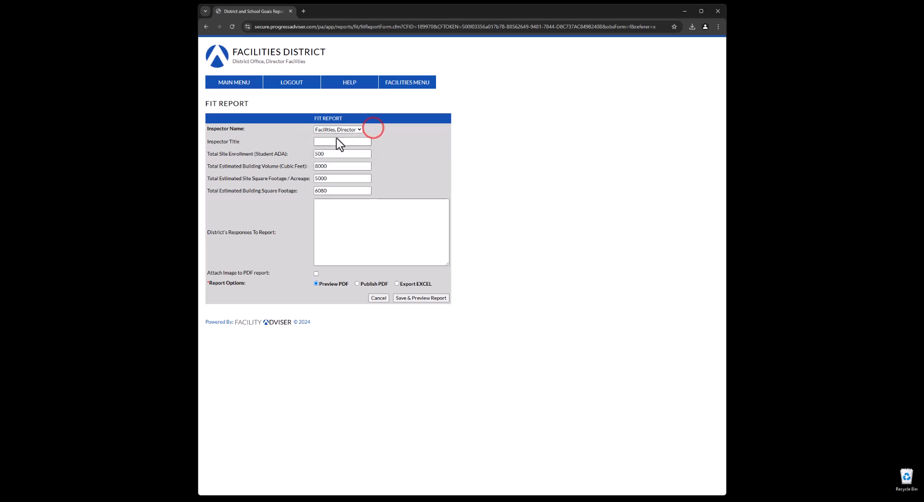
click(324, 141)
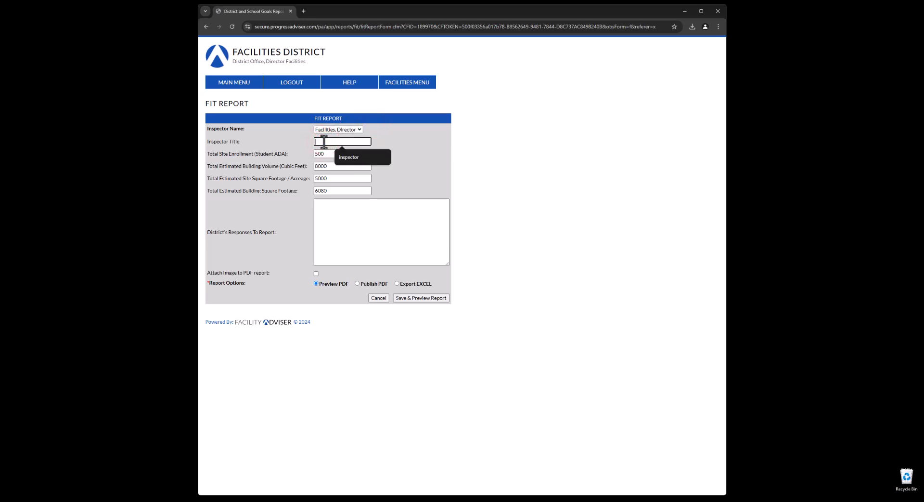
click(349, 155)
click(412, 142)
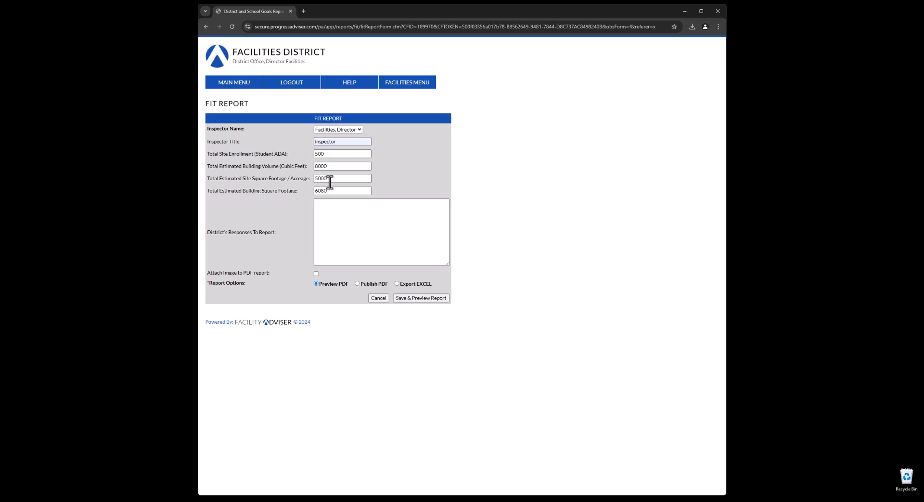
key(BackSpace)
click(325, 178)
text(0)
click(326, 220)
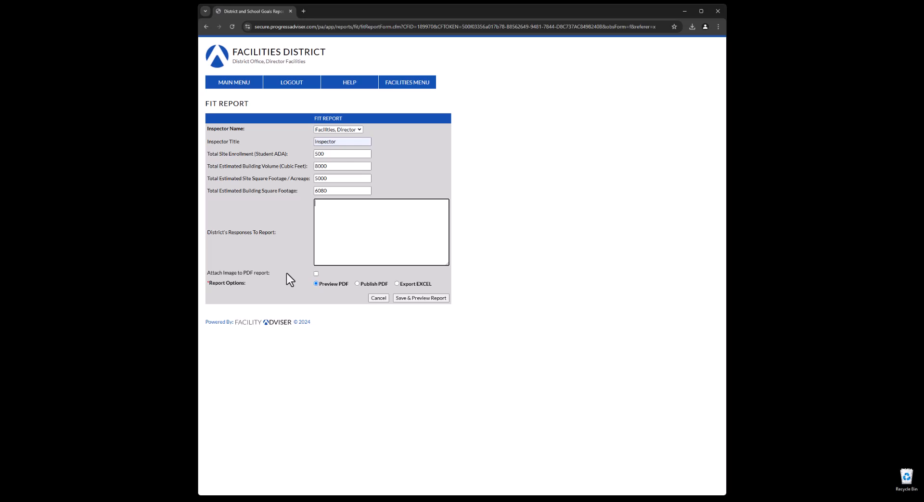
Step: Attach images to the PDF report, choose Publish PDF as the report option, and save and publish the FIT report
click(316, 273)
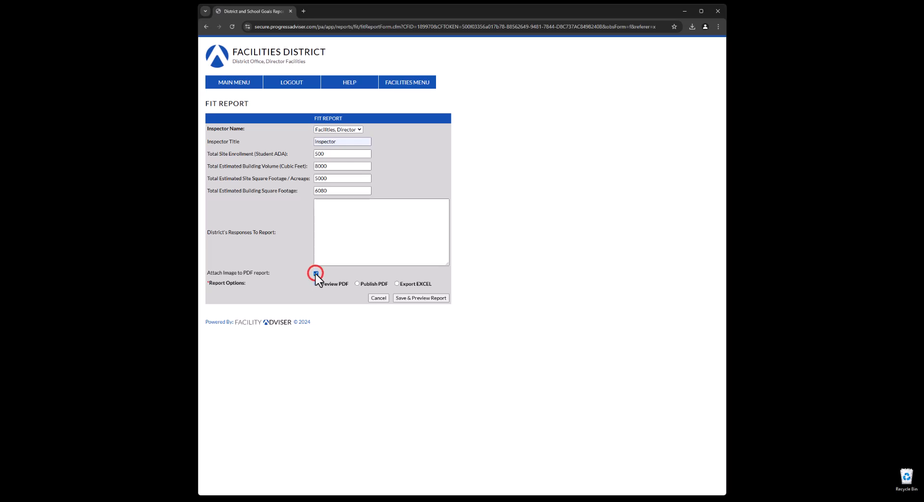
click(357, 284)
click(410, 294)
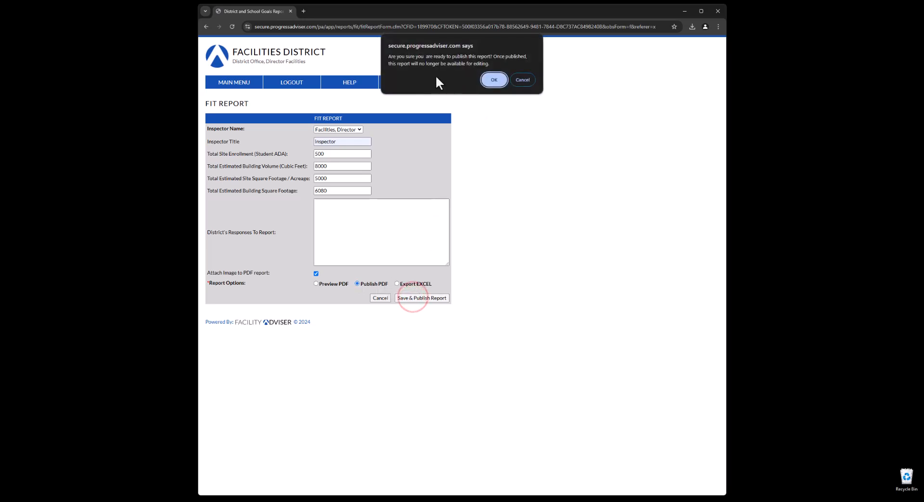
click(490, 79)
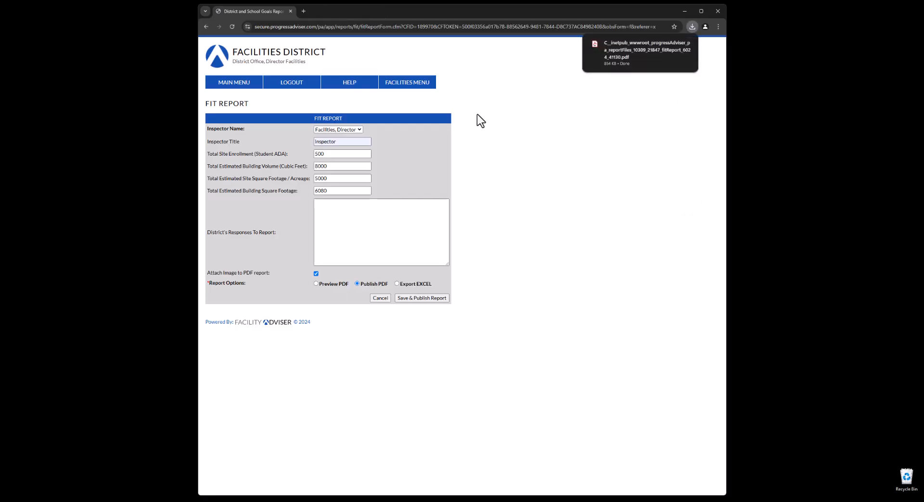
Step: Open the downloaded FIT report PDF and review its pages through to the attached inspection images
click(645, 47)
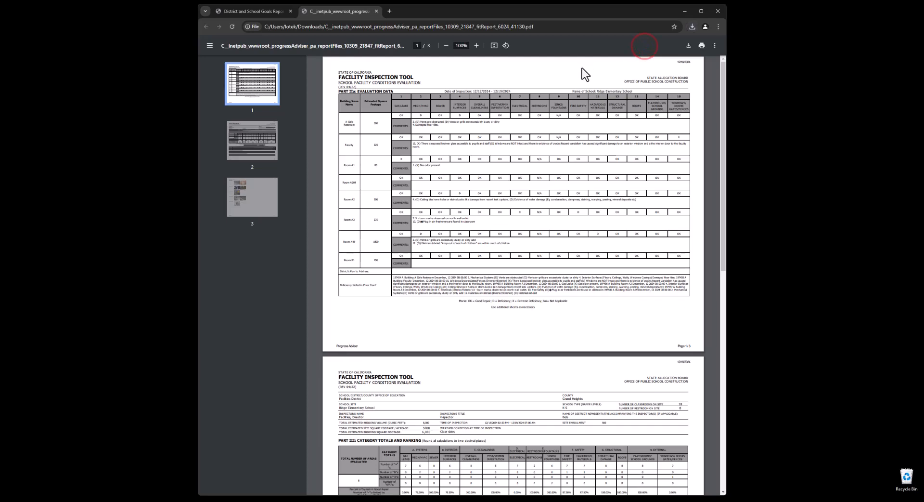
scroll(511, 132, down, 6)
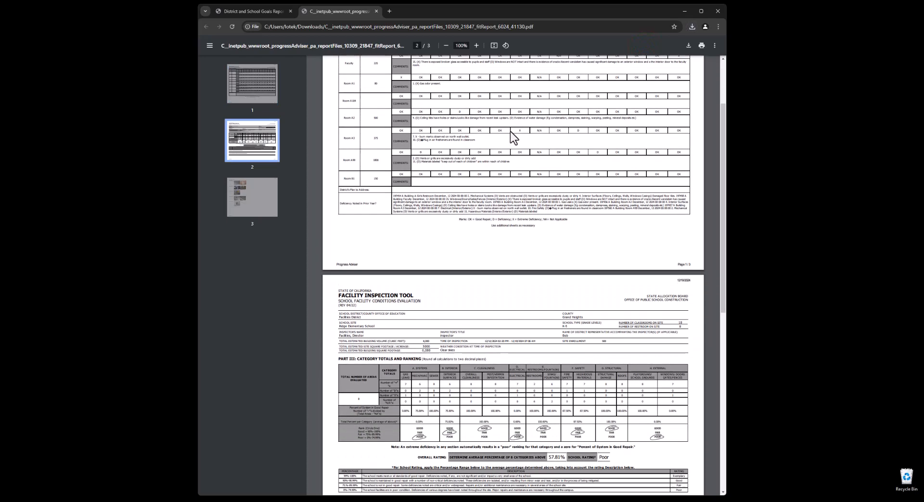
scroll(511, 131, down, 3)
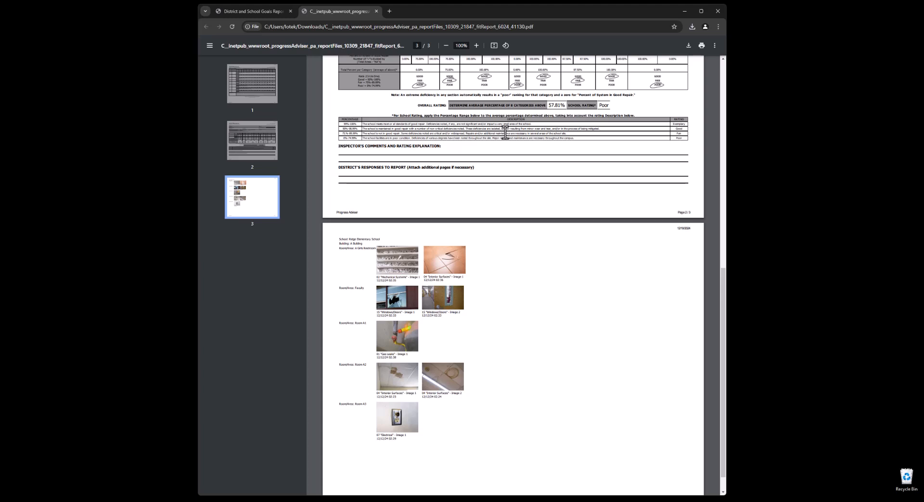
scroll(385, 240, down, 1)
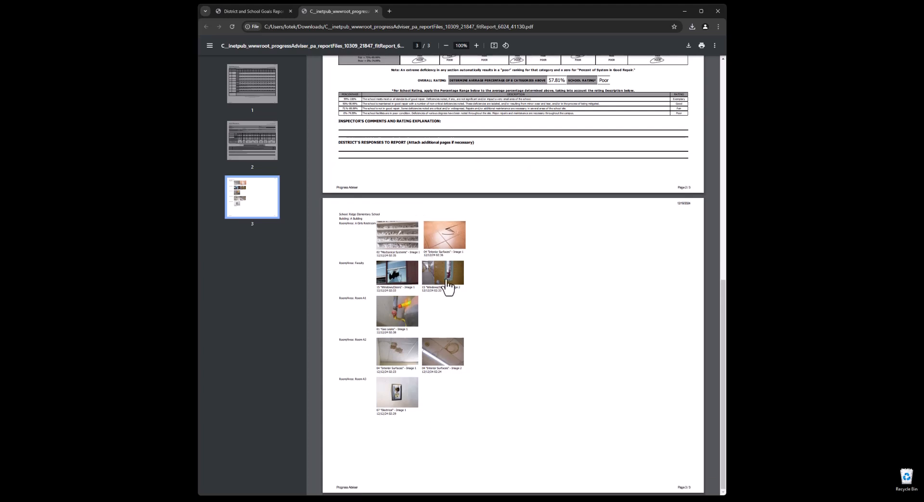
Step: View the full-size Mechanical Systems image for A Girls Restroom, return to the images page, and close the PDF report
click(403, 245)
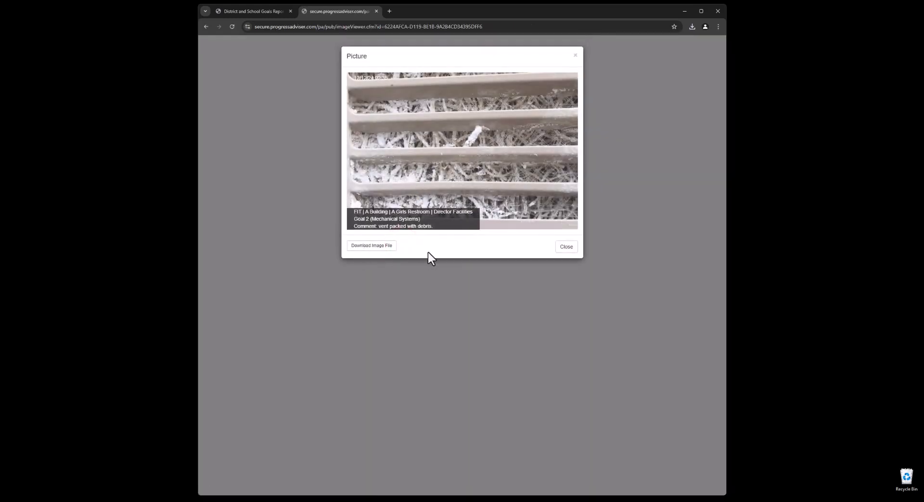
click(565, 247)
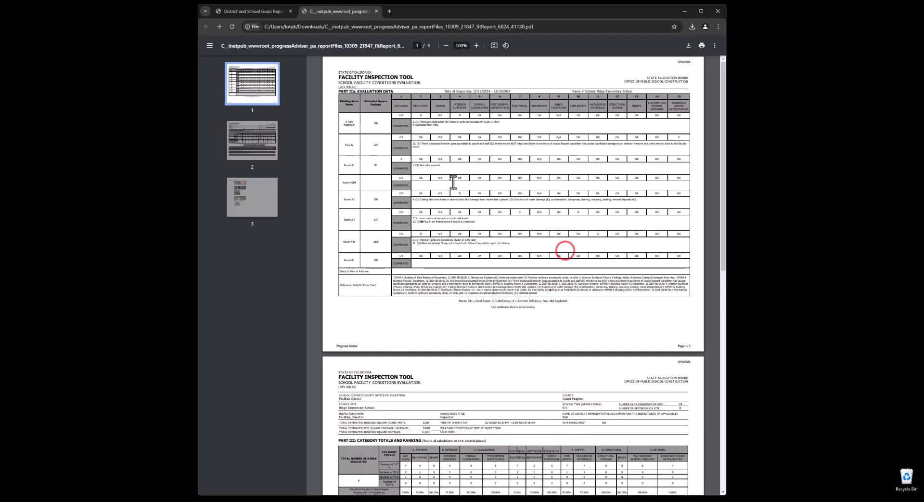
scroll(453, 182, down, 10)
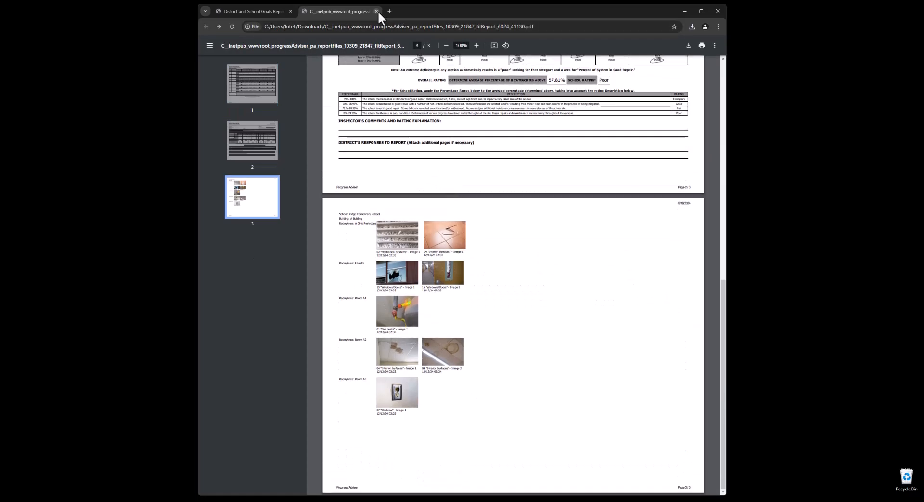
click(377, 11)
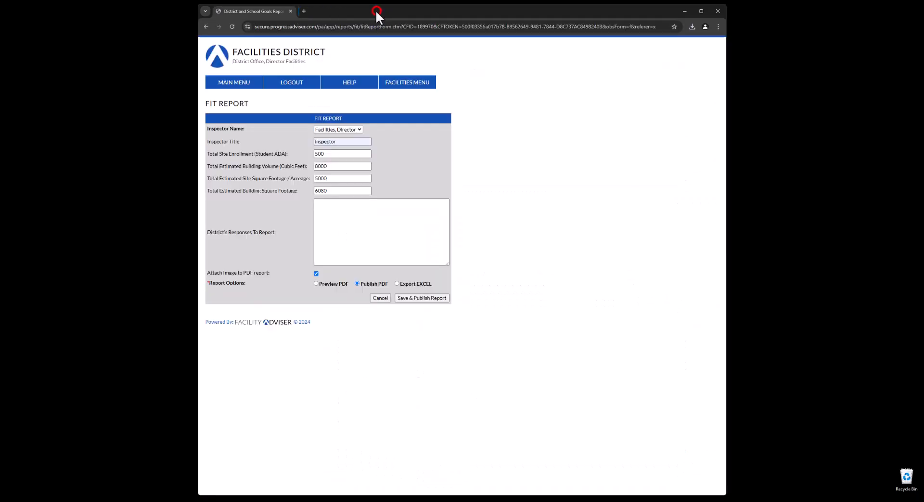
Step: Export the Ridge Elementary School report from the published FIT reports to Excel
click(422, 84)
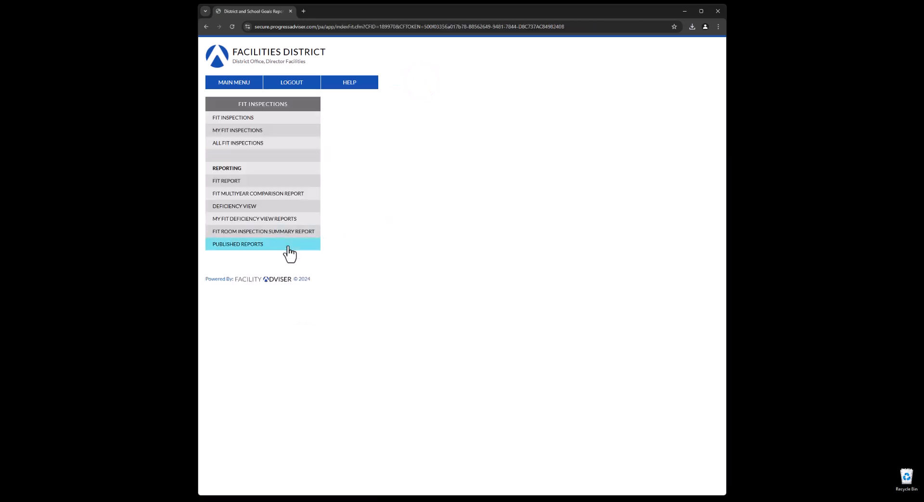
click(289, 251)
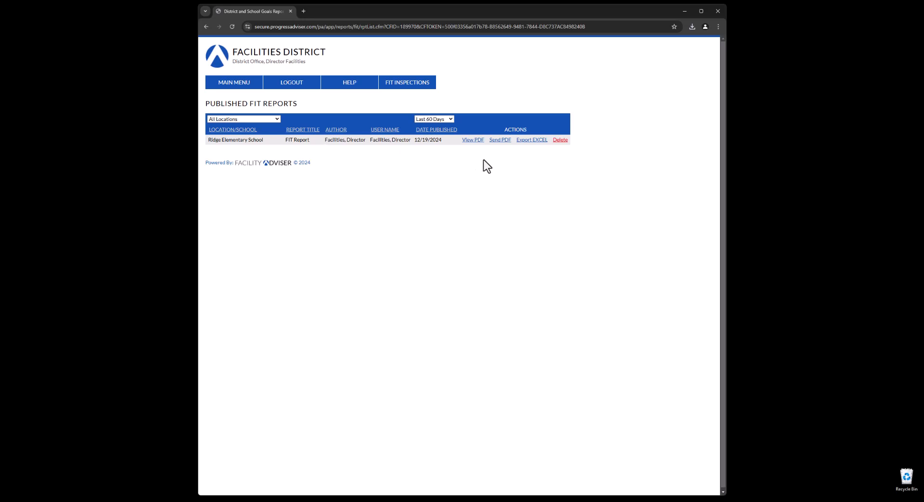
click(525, 140)
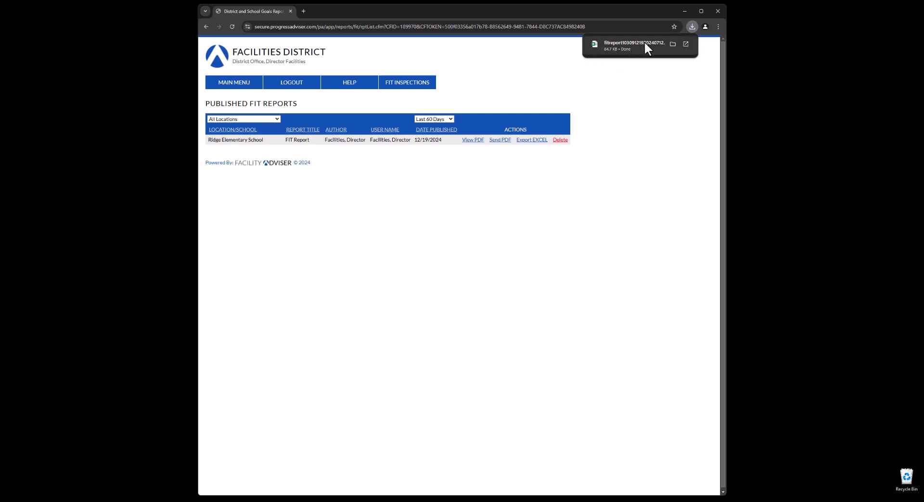
Step: Open the exported FIT workbook in Excel, enable editing, and review the III.Totals and Ranking sheet
click(633, 44)
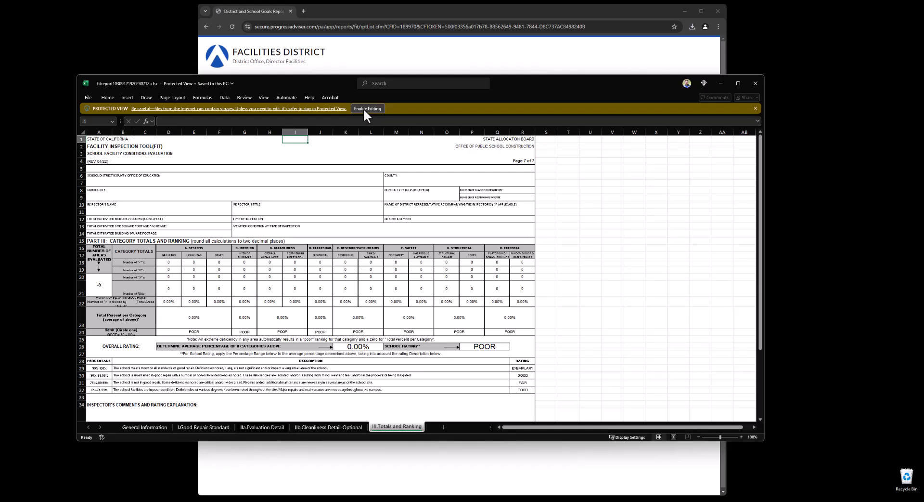
click(364, 108)
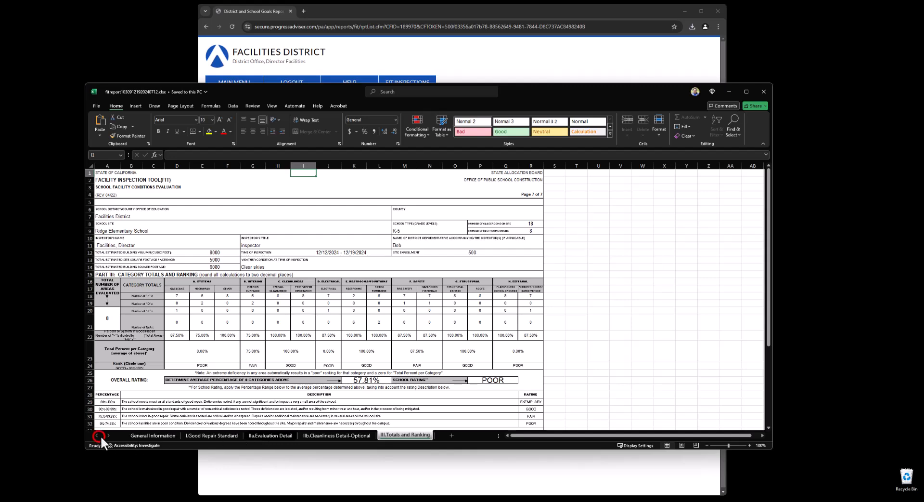
scroll(393, 336, down, 4)
scroll(394, 339, up, 2)
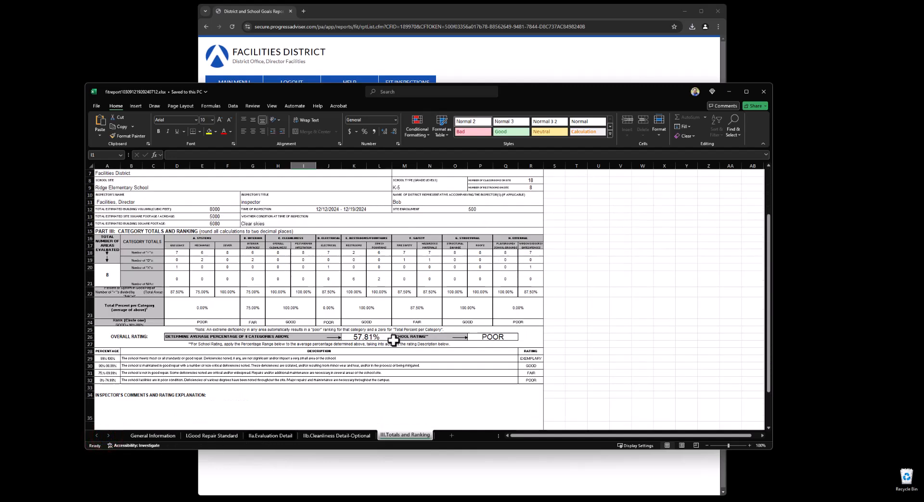
scroll(394, 340, up, 2)
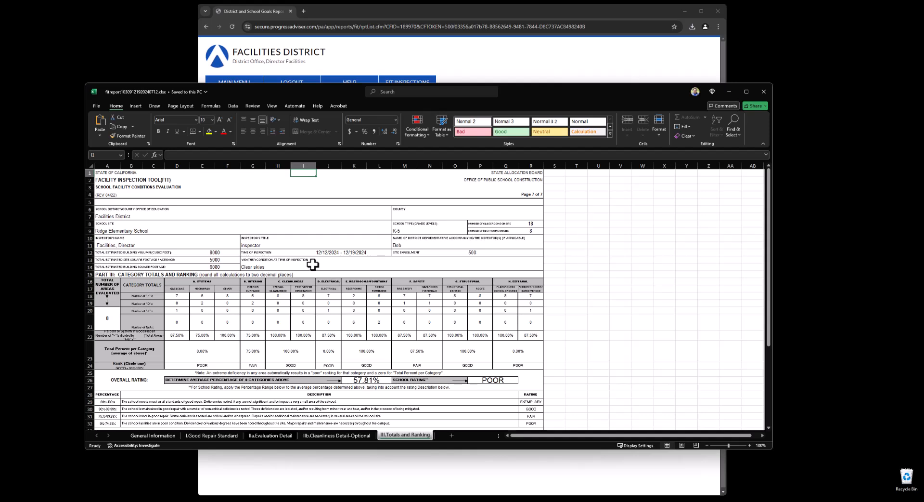